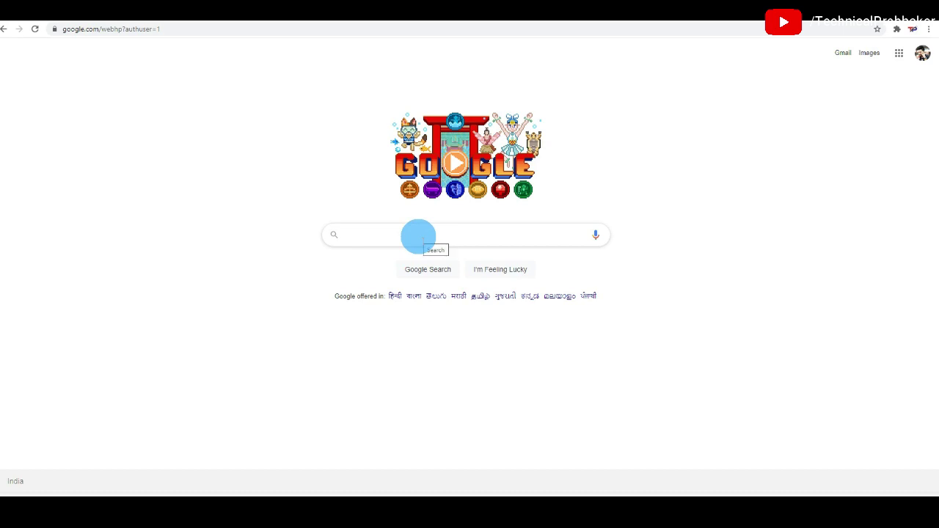
# Search Google for "youtube" and open the YouTube site.
pyautogui.click(418, 235)
pyautogui.write('youtube')
pyautogui.press('Return')
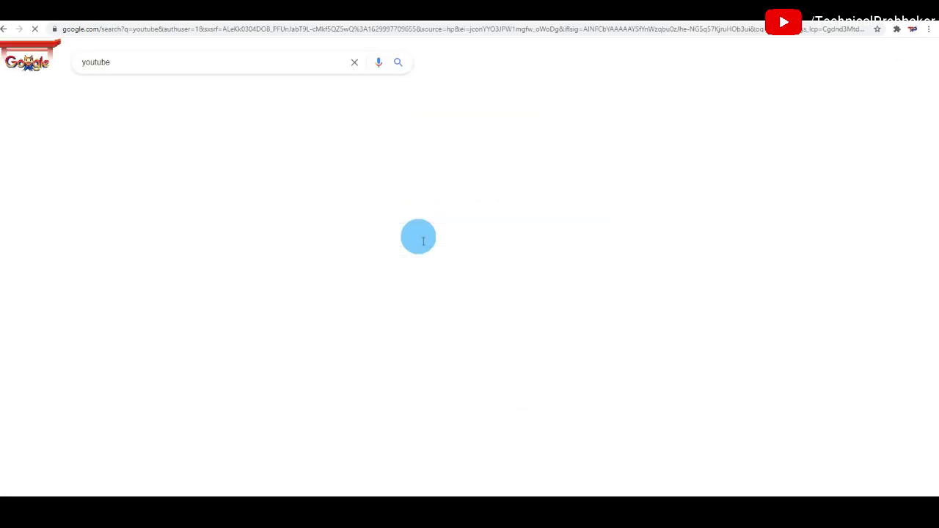
pyautogui.click(103, 148)
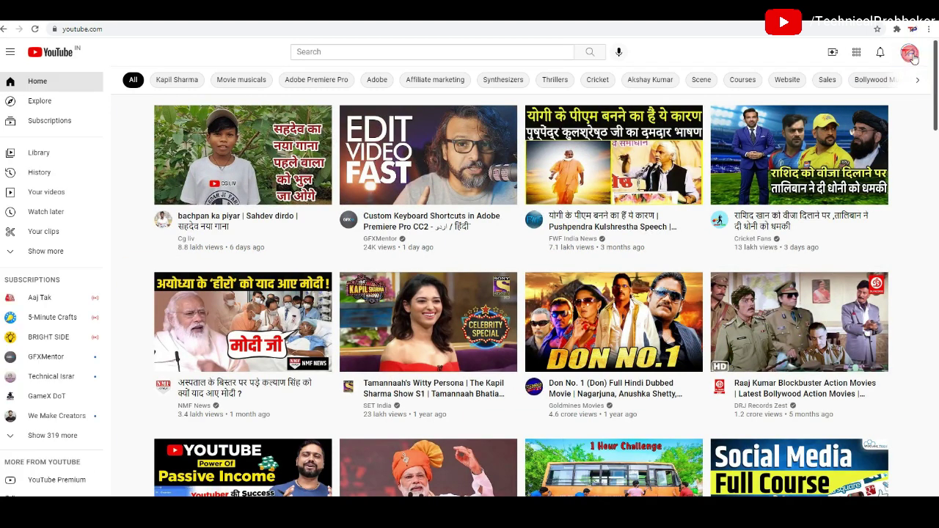
# Switch YouTube to the signed-in account that owns the SK Rider channel.
pyautogui.click(910, 52)
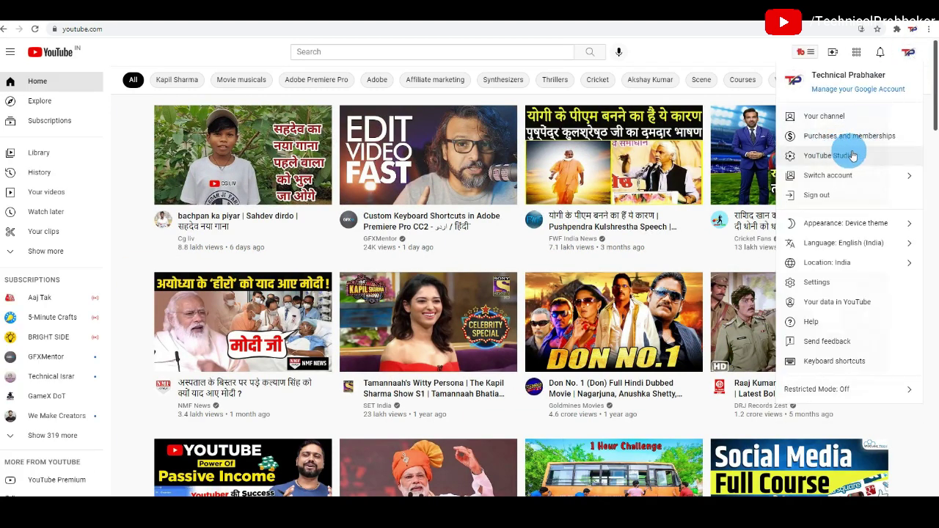
pyautogui.click(853, 176)
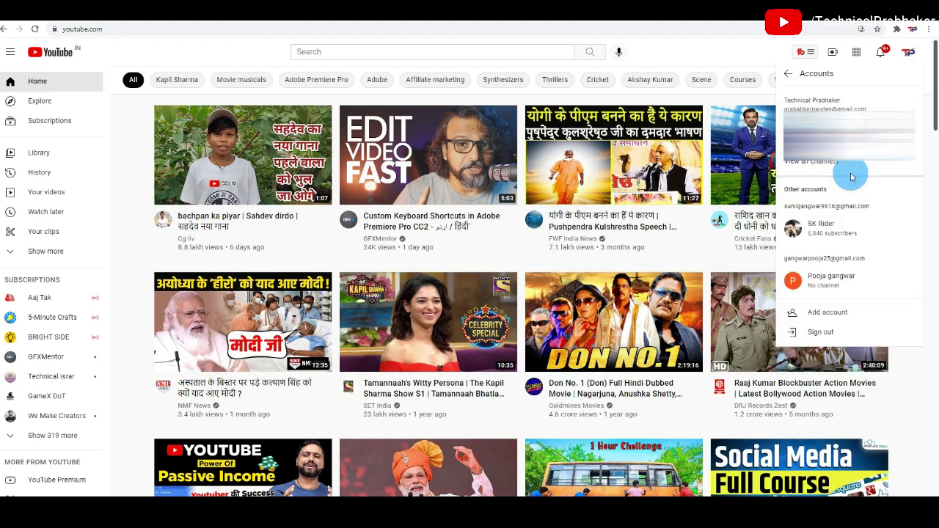
pyautogui.click(855, 219)
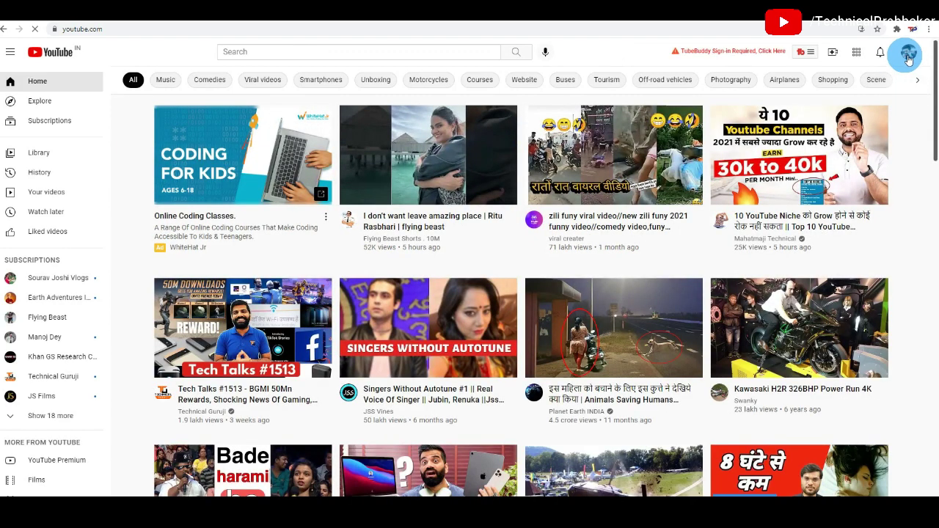
# Open the SK Rider channel's Monetisation page in YouTube Studio.
pyautogui.click(911, 58)
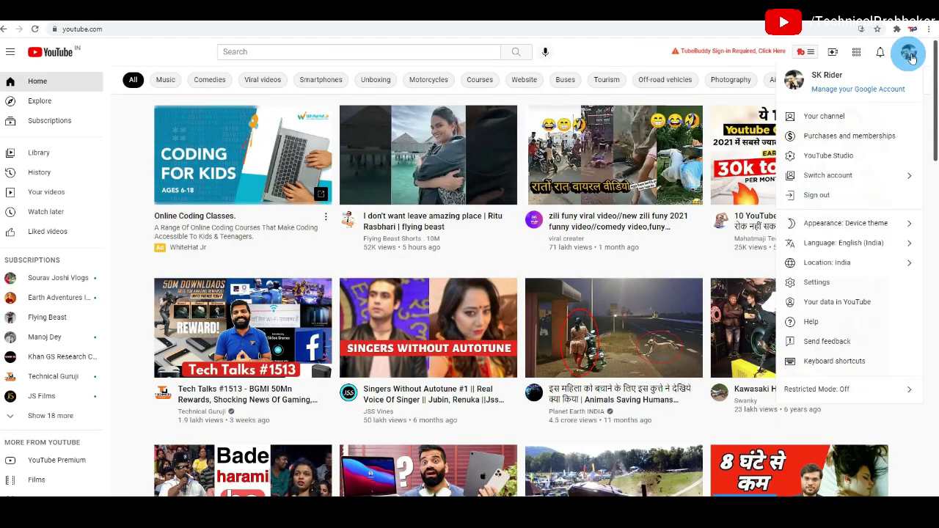
pyautogui.click(836, 159)
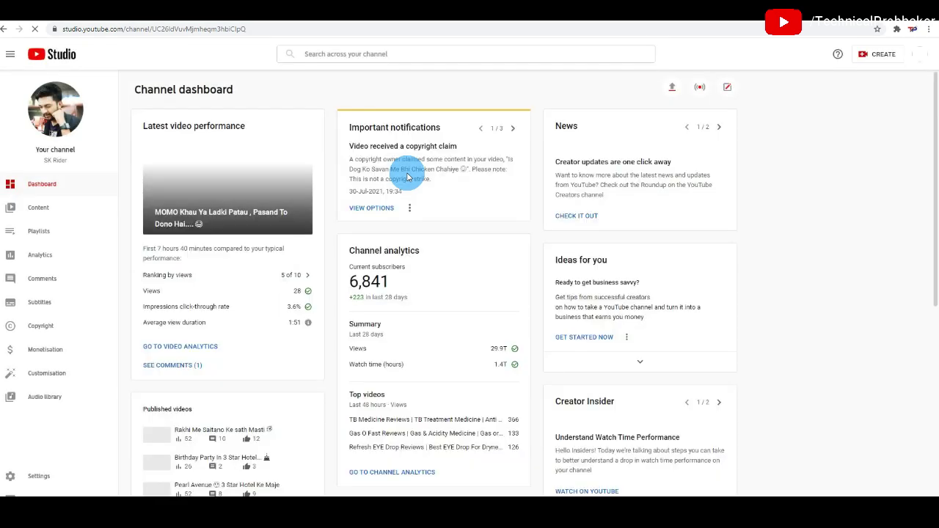
pyautogui.click(60, 354)
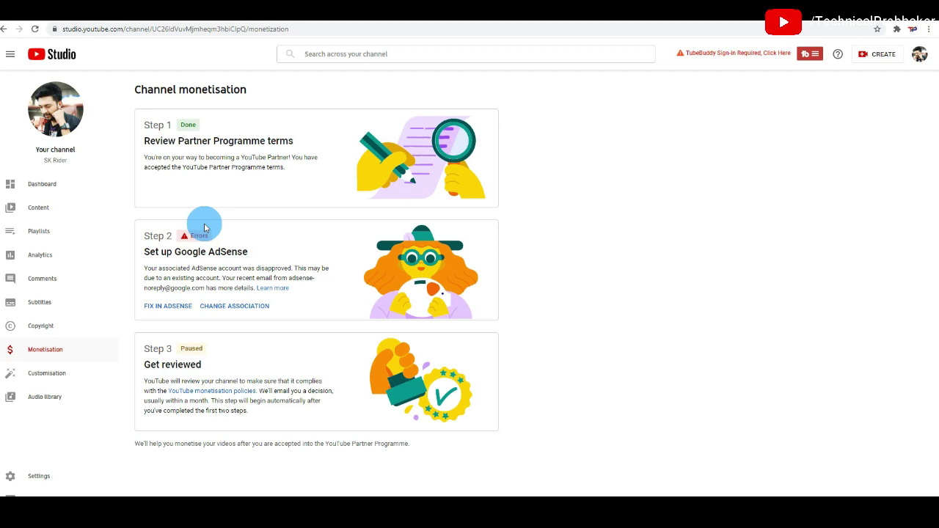
# Go from the Set up Google AdSense error to AdSense and check the AdSense for YouTube approval status.
pyautogui.click(168, 308)
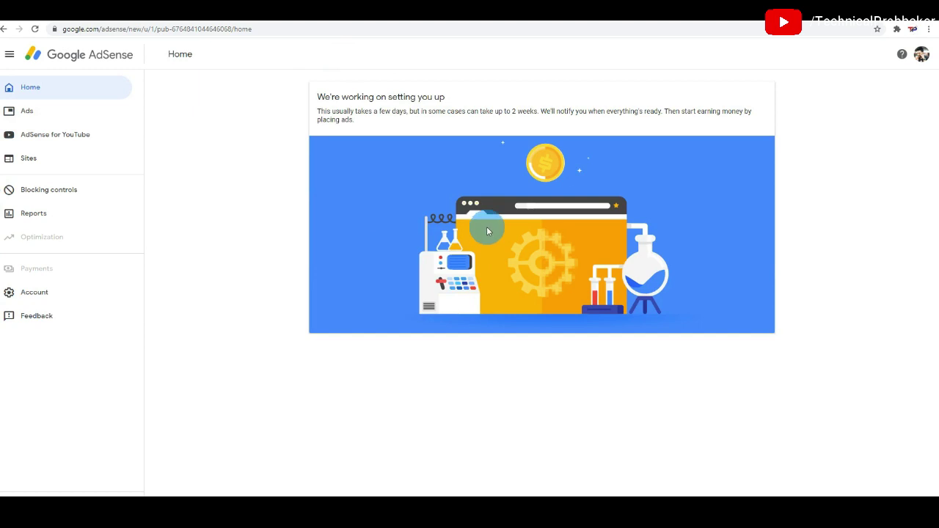
pyautogui.click(63, 139)
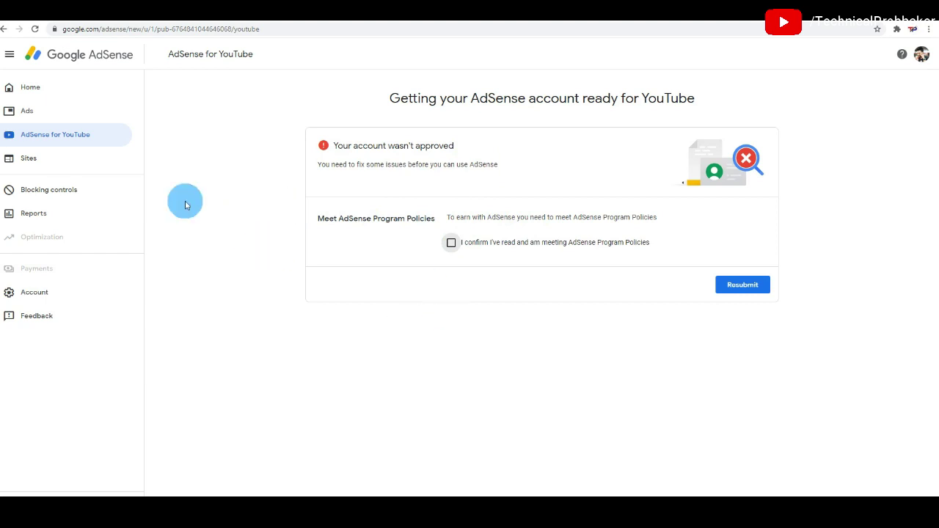
# Examine the review status and full details of the Blogspot site listed under AdSense Sites.
pyautogui.click(23, 160)
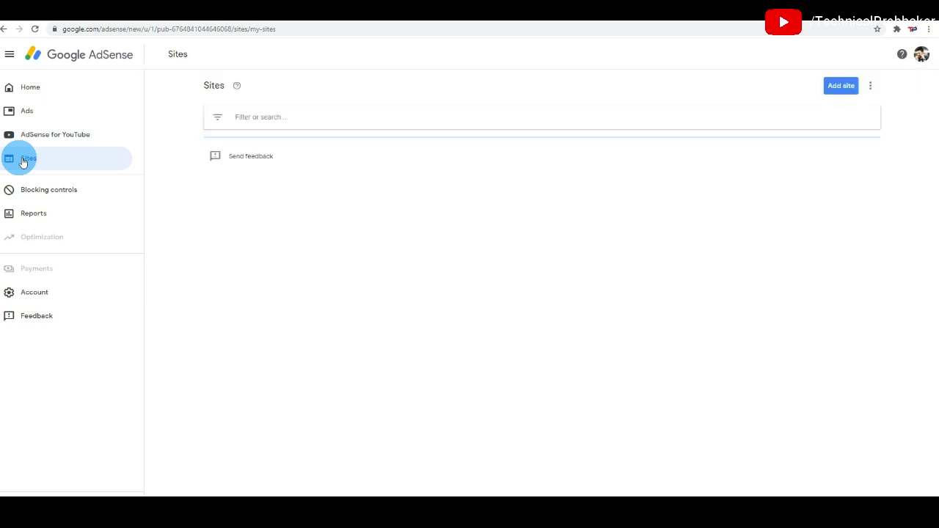
pyautogui.click(251, 150)
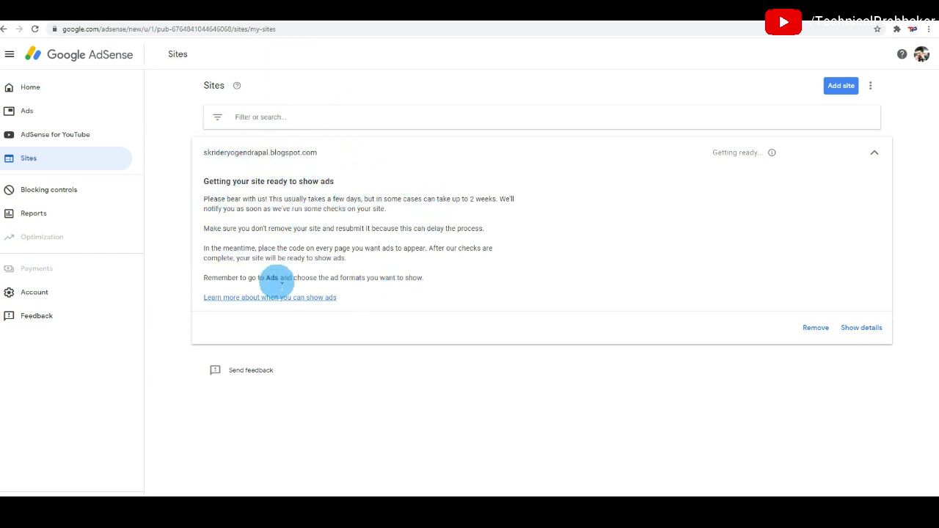
pyautogui.click(863, 329)
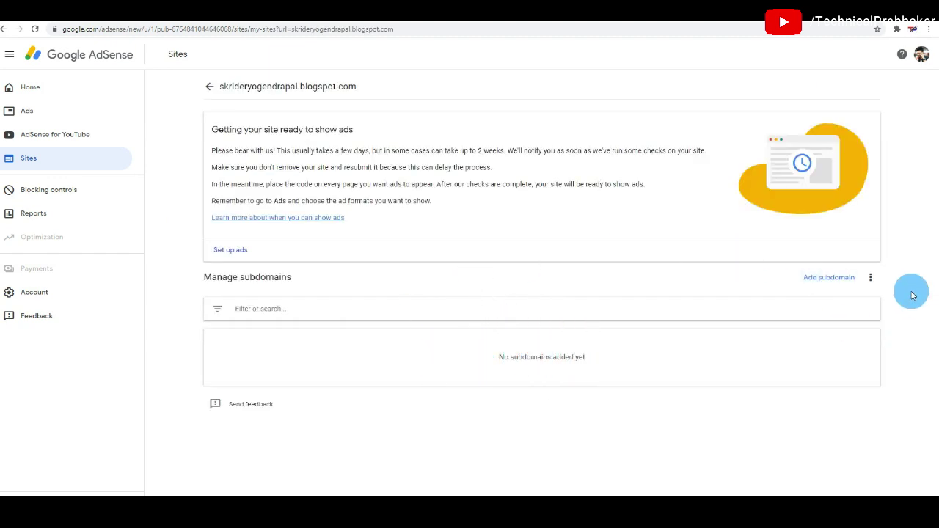
pyautogui.click(399, 253)
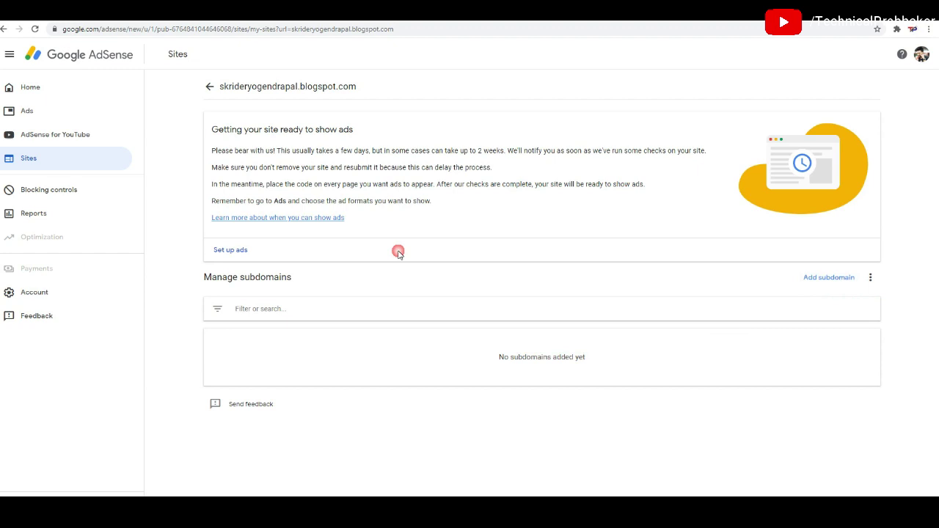
# Remove the Blogspot site still in review from the AdSense Sites list and reload the page.
pyautogui.click(52, 158)
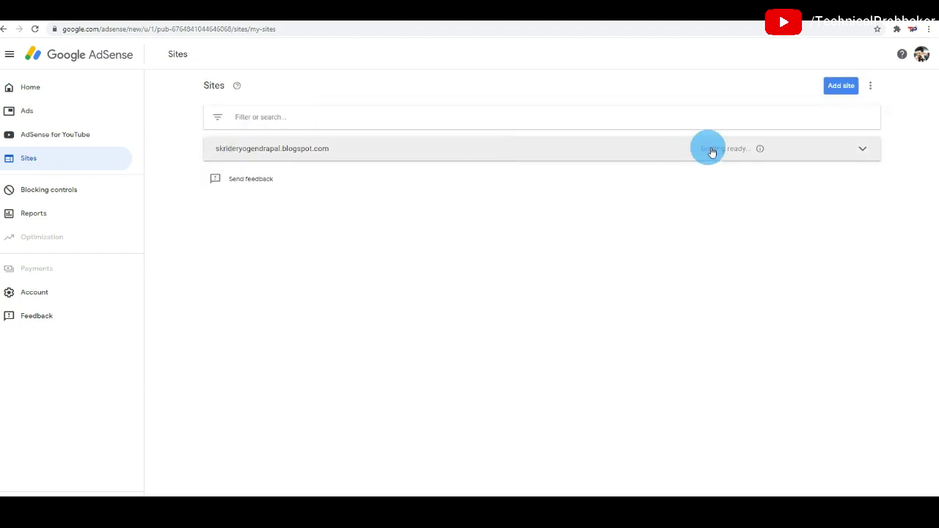
pyautogui.click(660, 151)
pyautogui.click(812, 328)
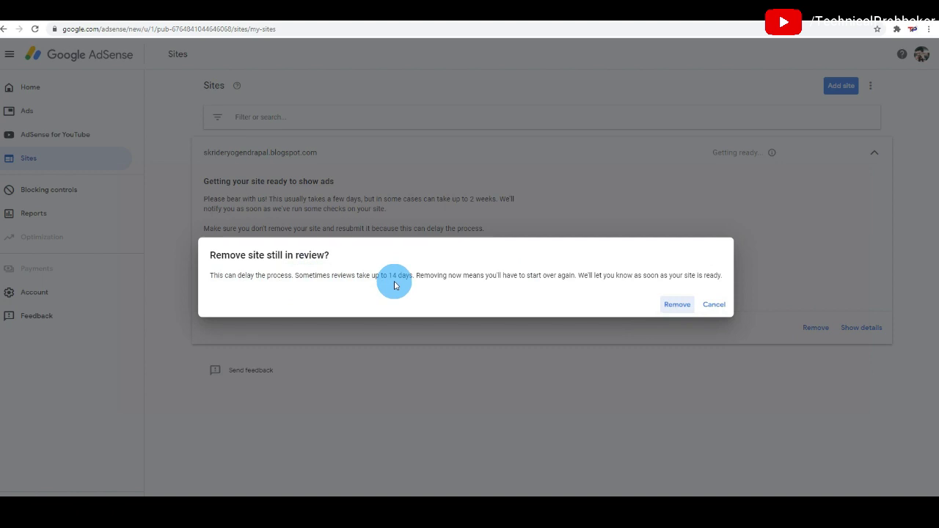
pyautogui.click(679, 304)
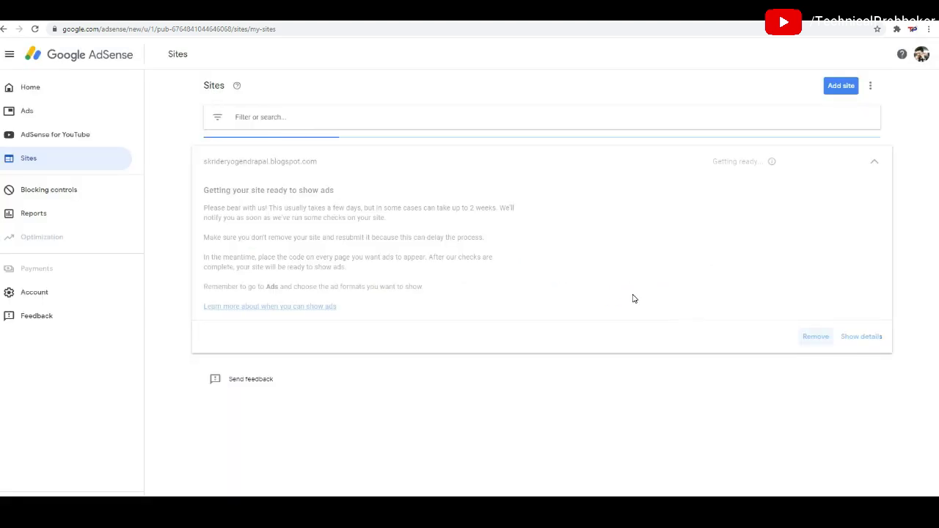
pyautogui.click(452, 269)
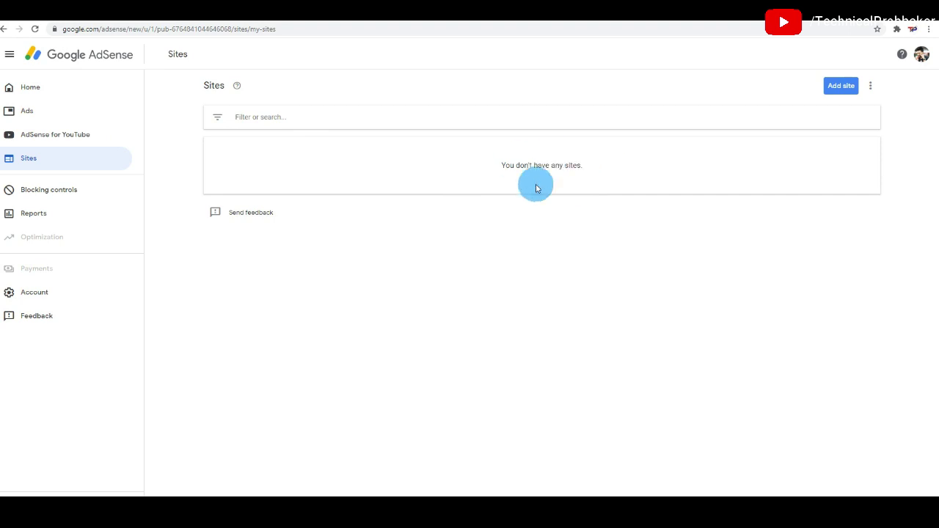
pyautogui.click(34, 30)
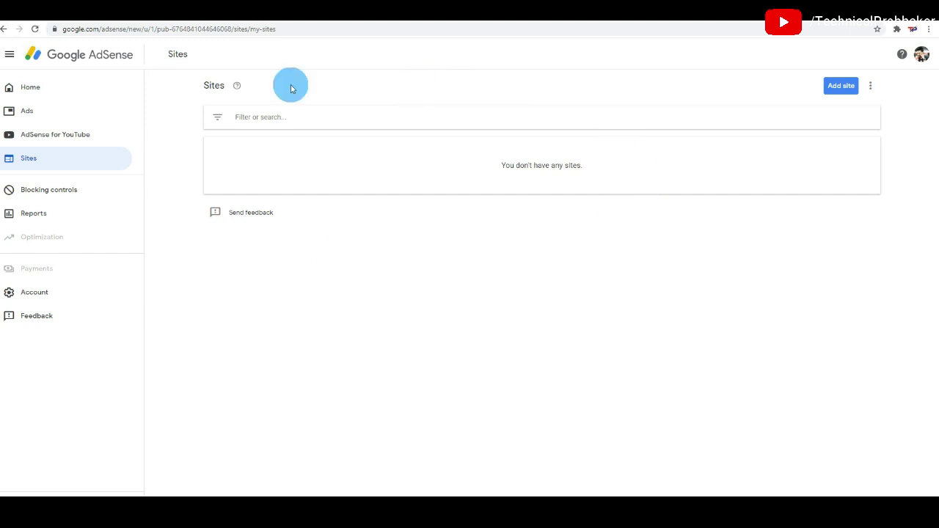
# Open the AdSense account information settings and request closing the account.
pyautogui.click(37, 293)
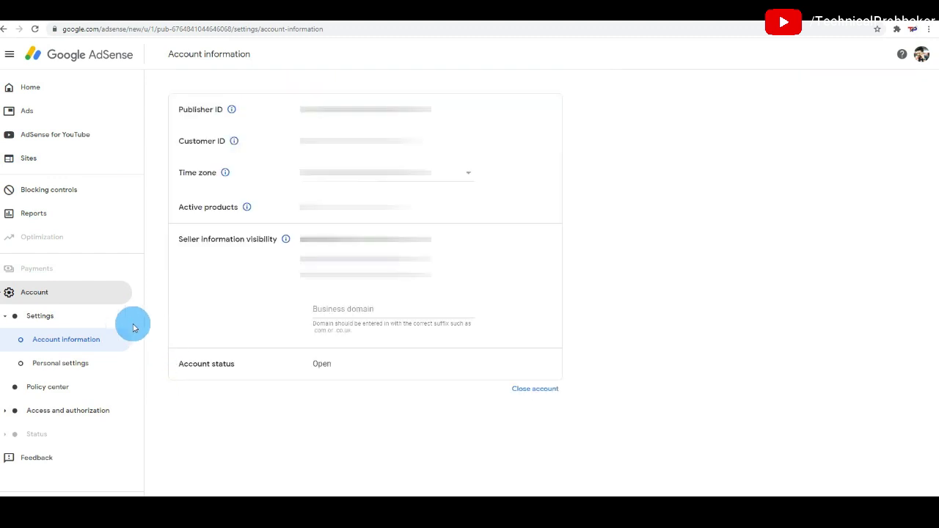
pyautogui.moveTo(404, 360); pyautogui.dragTo(340, 340)
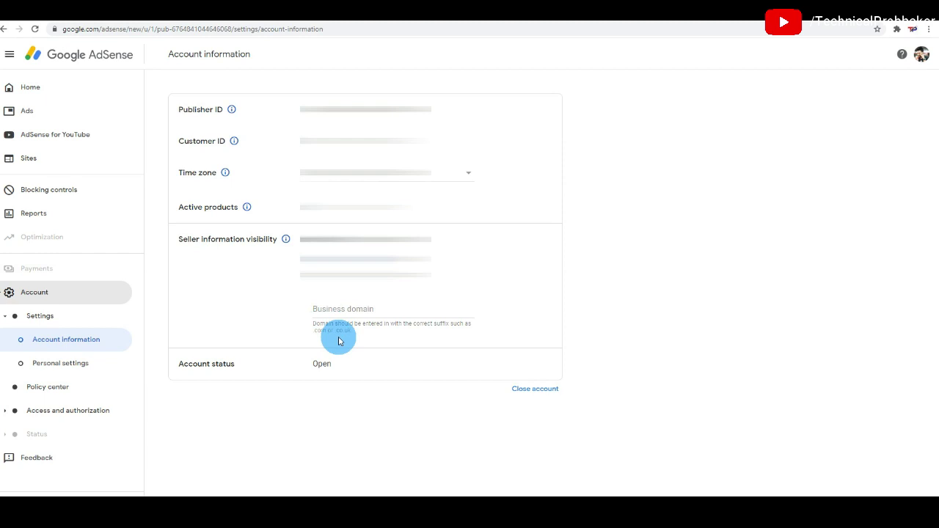
pyautogui.click(413, 308)
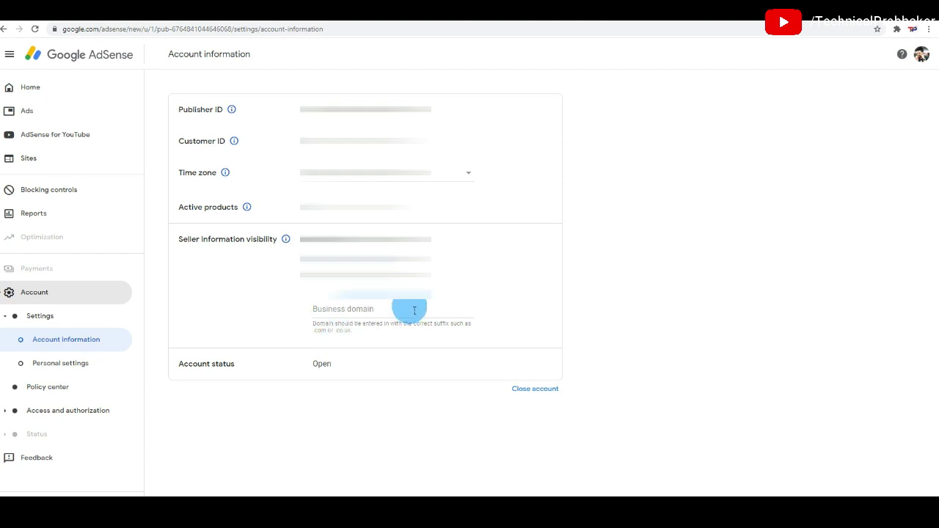
pyautogui.click(354, 323)
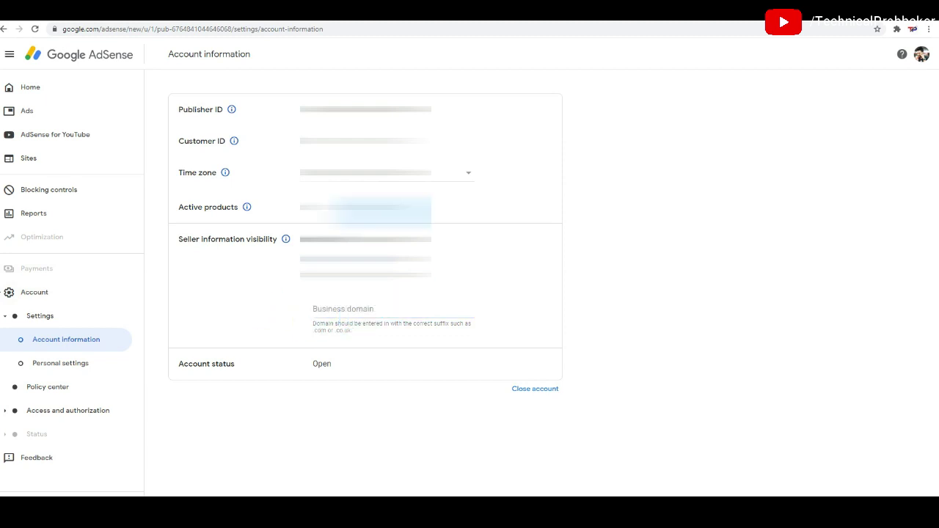
pyautogui.click(378, 173)
pyautogui.click(604, 241)
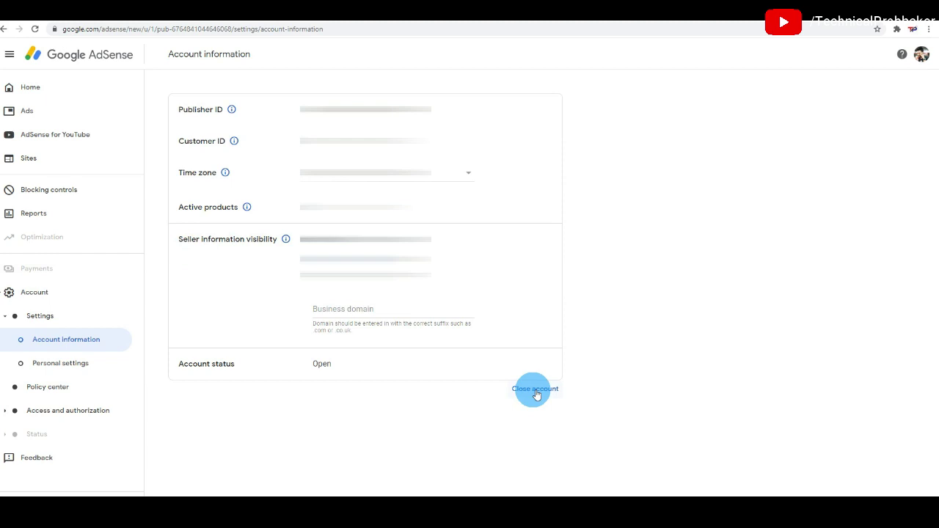
pyautogui.click(536, 395)
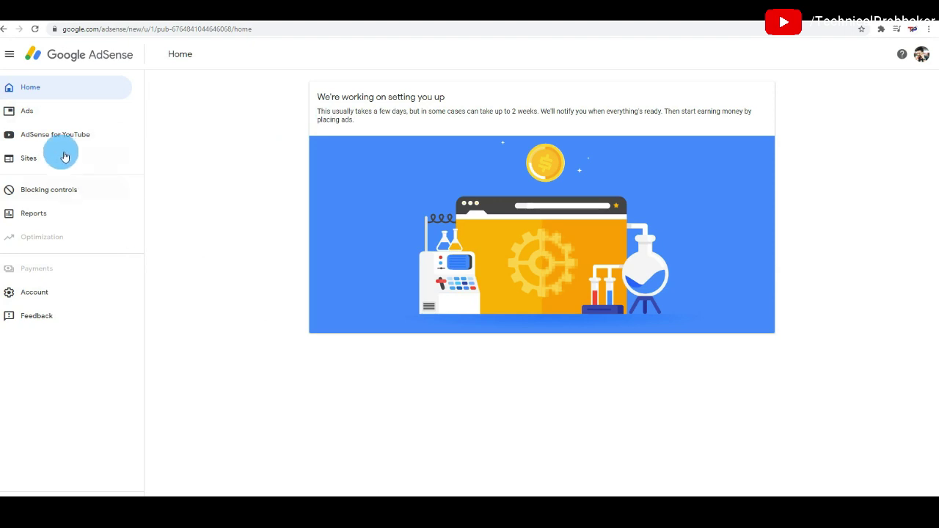
# Review the Ads overview and AdSense for YouTube, tick the Program Policies confirmation without resubmitting, and return to the AdSense home page.
pyautogui.click(44, 112)
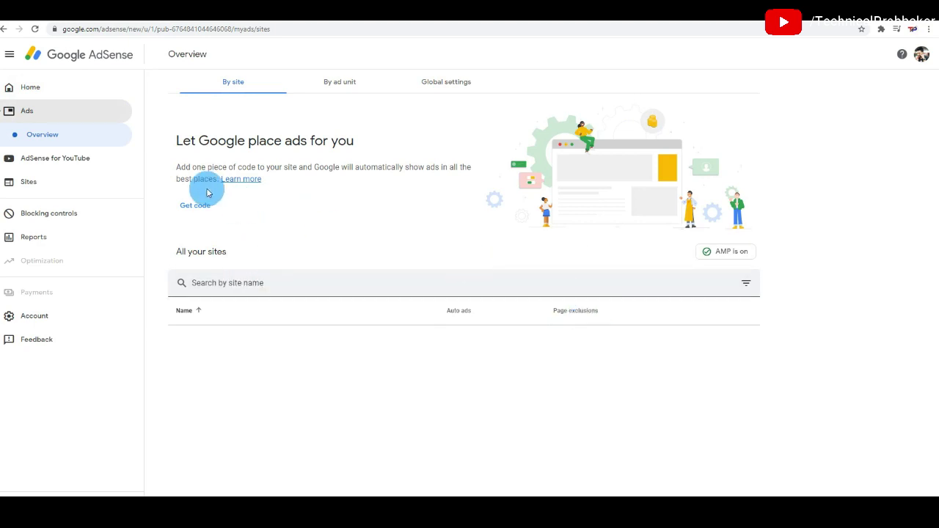
pyautogui.click(42, 138)
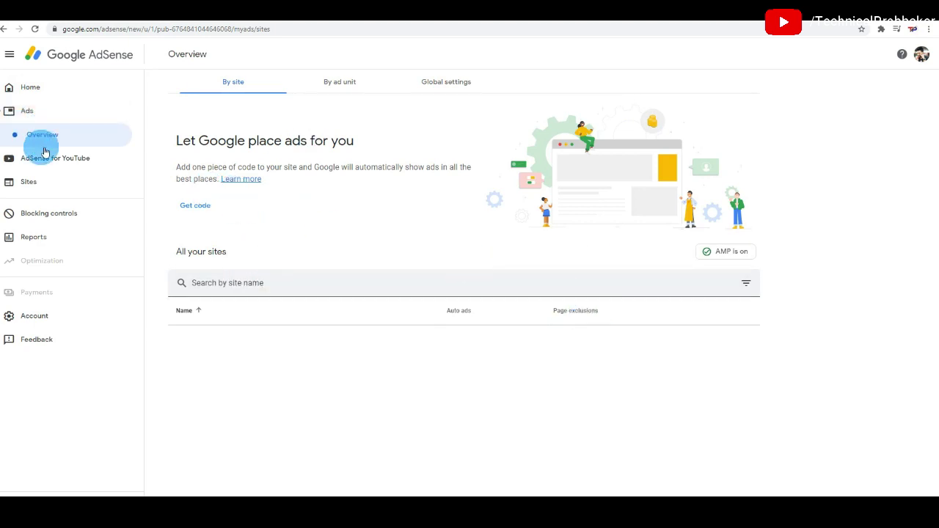
pyautogui.click(46, 157)
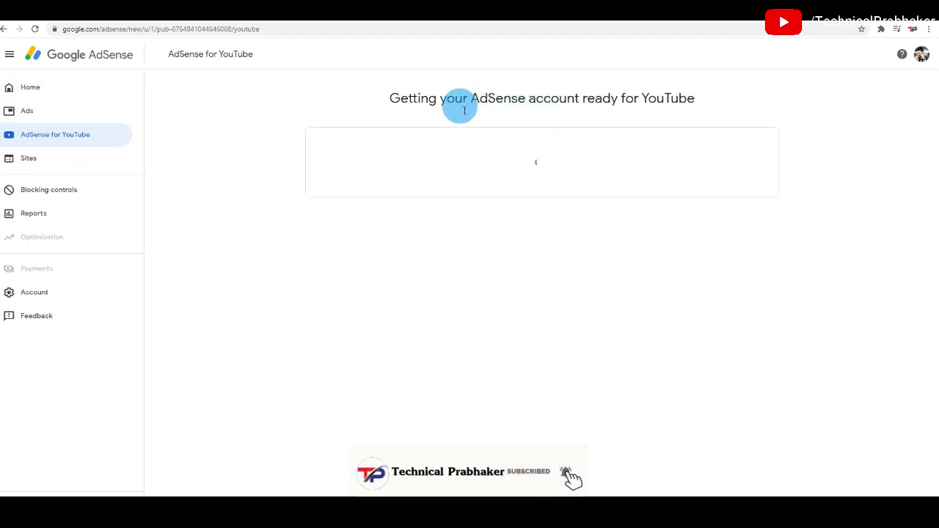
pyautogui.click(451, 243)
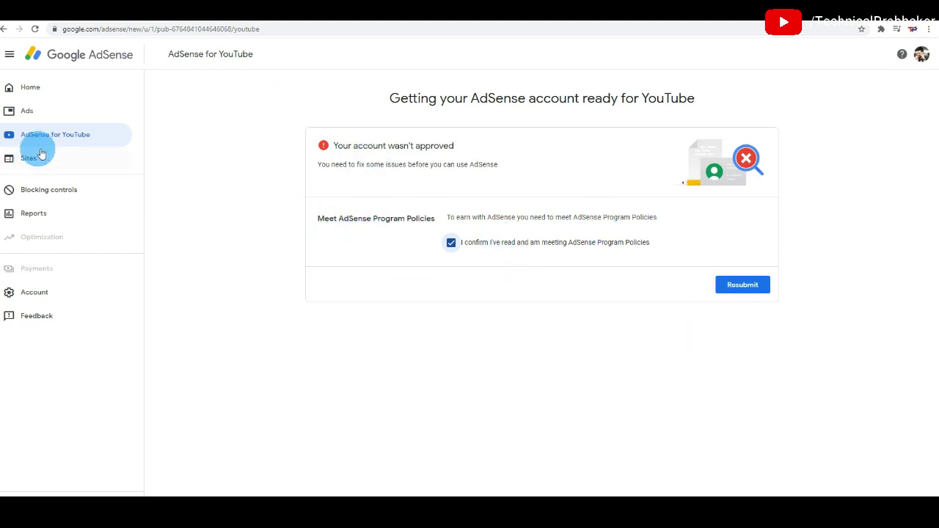
pyautogui.click(37, 91)
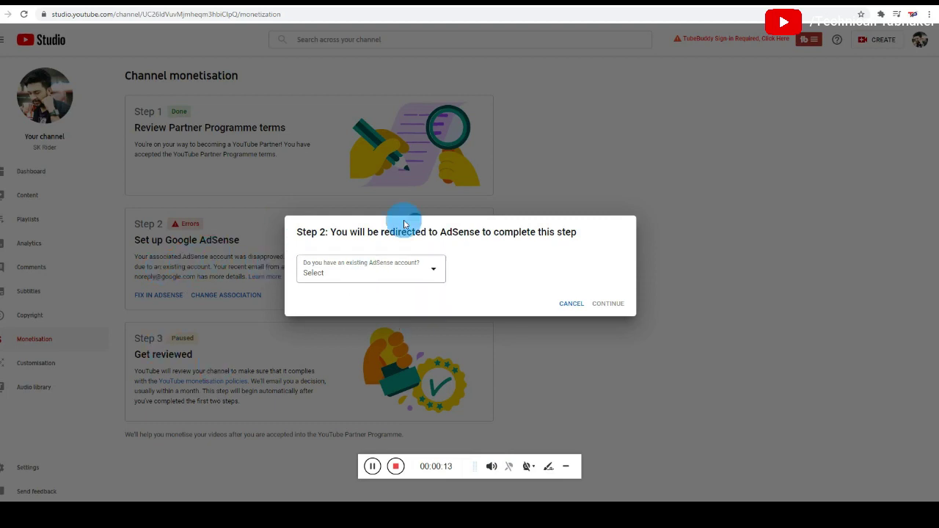
# In the AdSense association dialog, state that no AdSense account exists yet and continue with the Google account listed last.
pyautogui.click(420, 282)
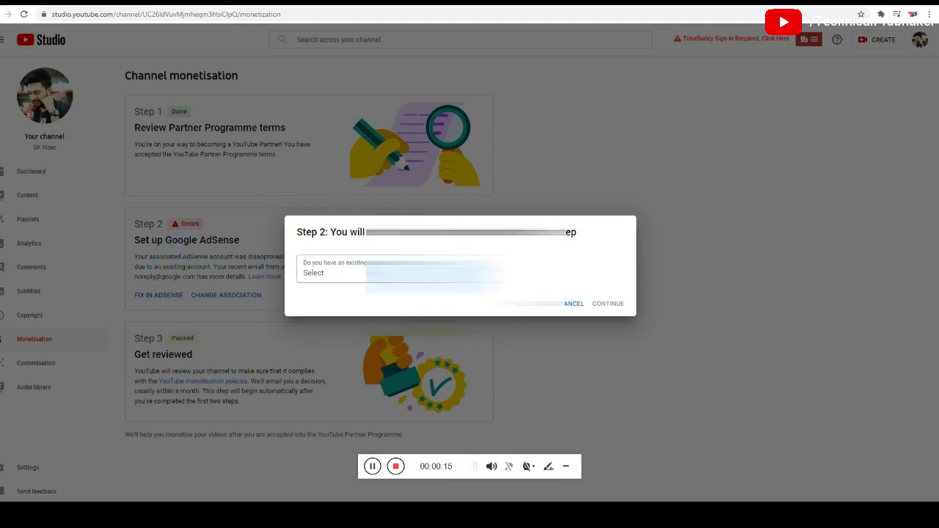
pyautogui.click(419, 277)
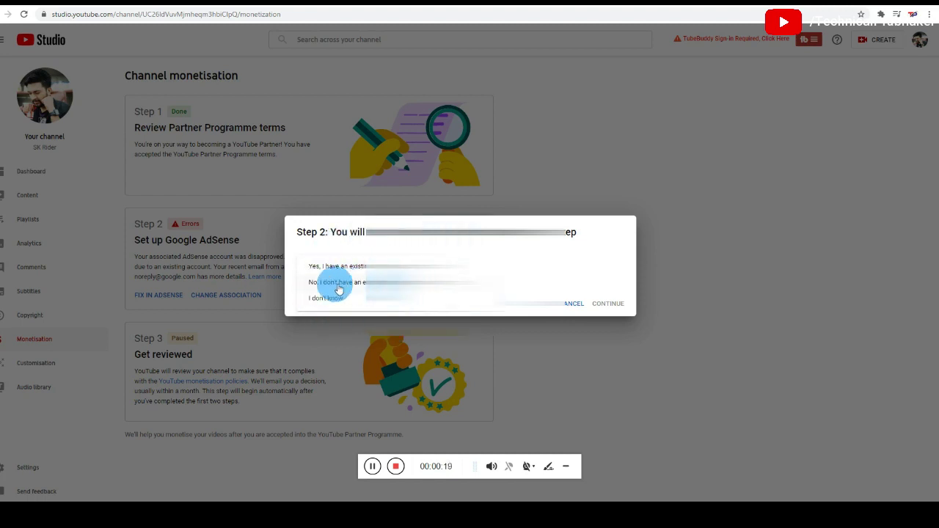
pyautogui.click(361, 282)
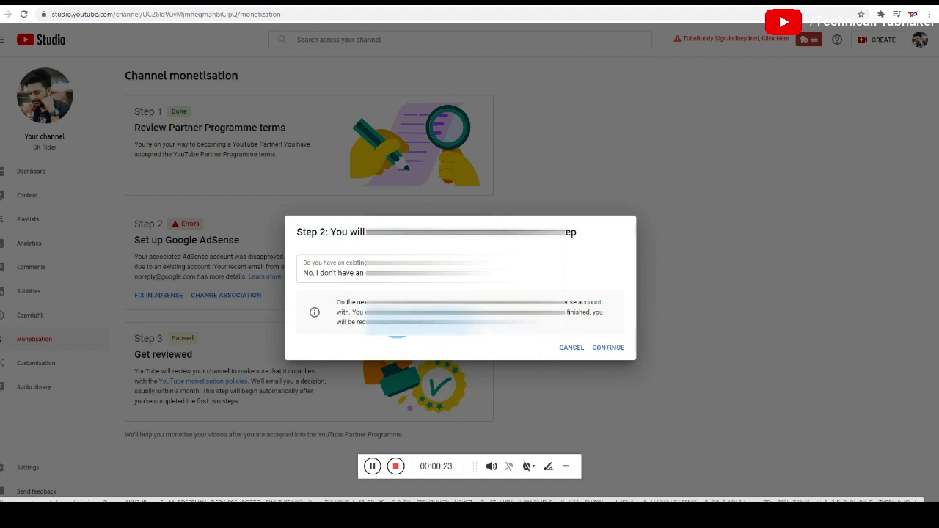
pyautogui.click(608, 347)
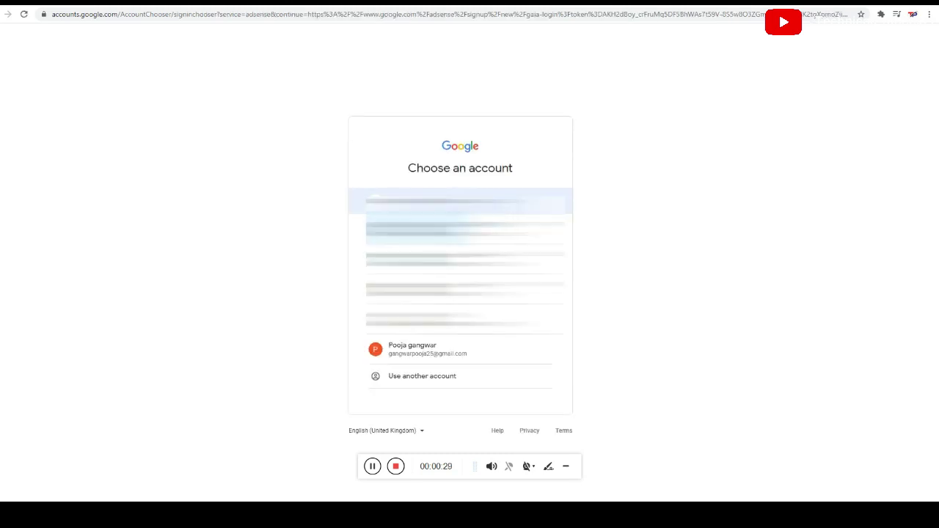
pyautogui.click(409, 358)
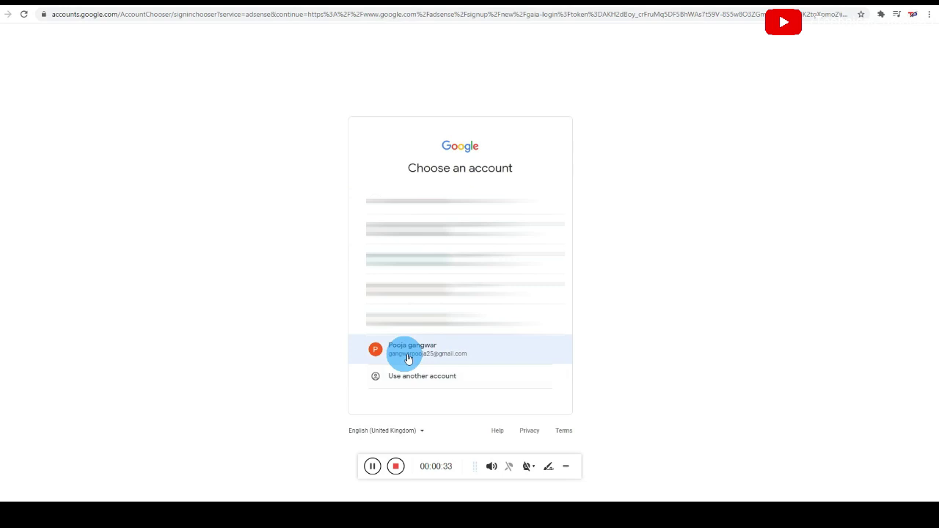
# Using the last listed Google account, fill in the AdSense sign-up: accept customised help and performance suggestions and set the country to India.
pyautogui.click(405, 358)
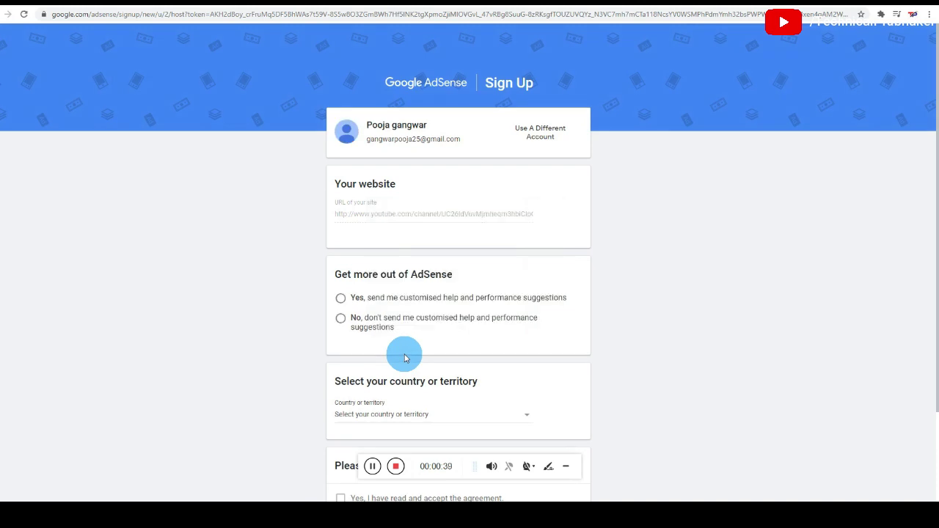
pyautogui.click(340, 298)
pyautogui.scroll(-1, 345, 301)
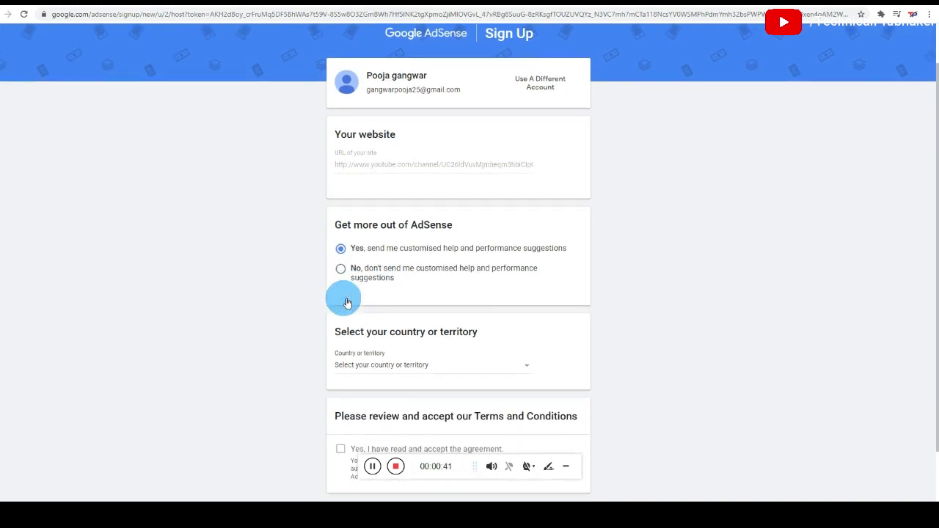
pyautogui.click(432, 371)
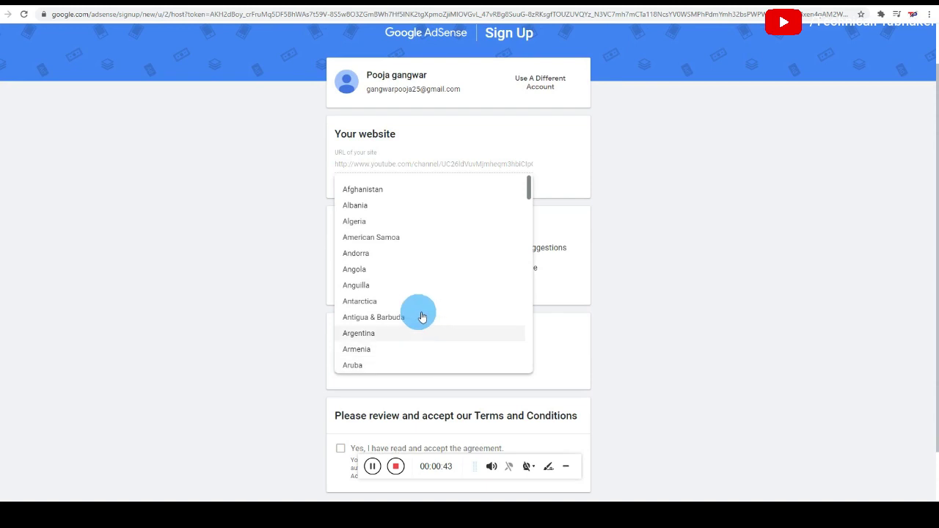
pyautogui.scroll(-10, 411, 273)
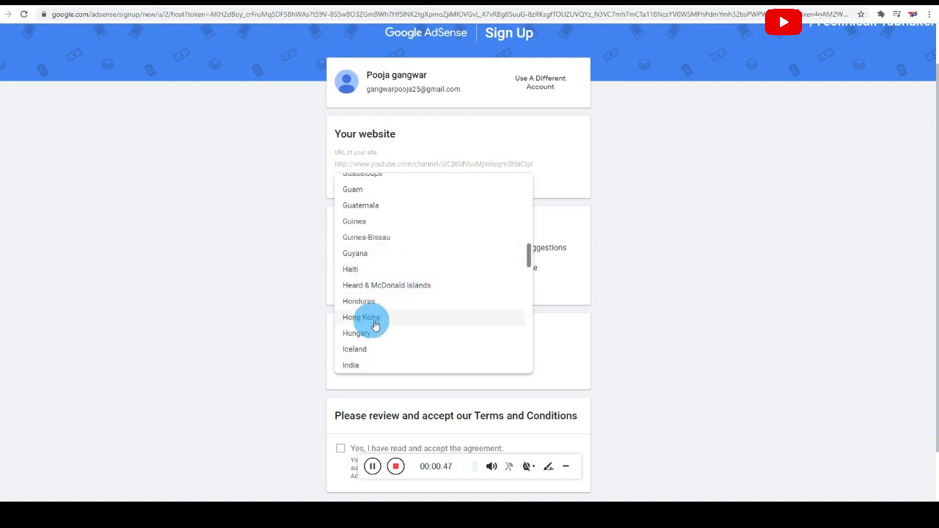
pyautogui.click(366, 364)
# Accept the AdSense Terms and Conditions agreement and create the account.
pyautogui.scroll(-1, 385, 368)
pyautogui.scroll(-2, 387, 372)
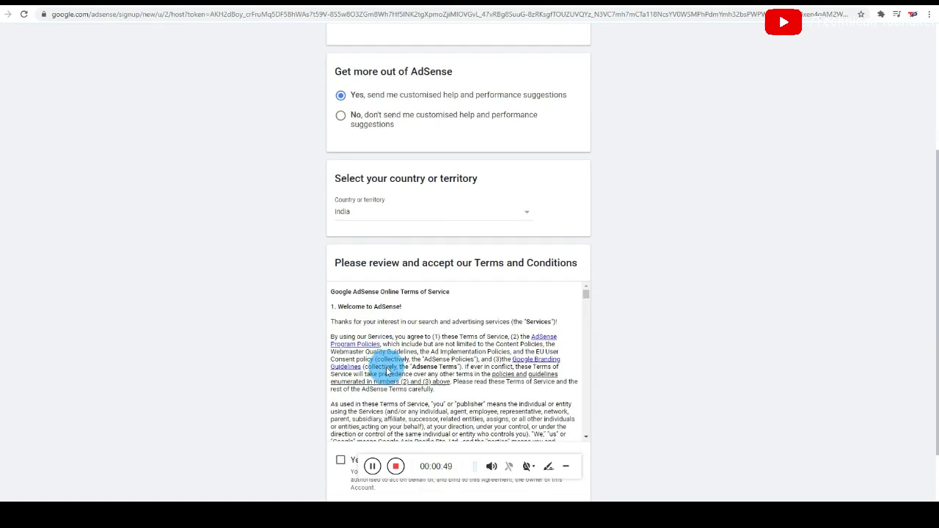
pyautogui.click(342, 380)
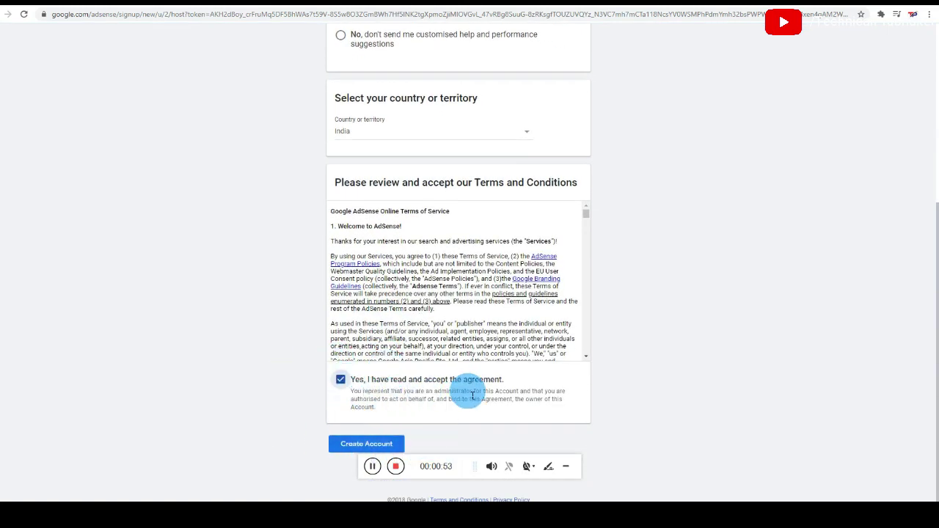
pyautogui.click(374, 447)
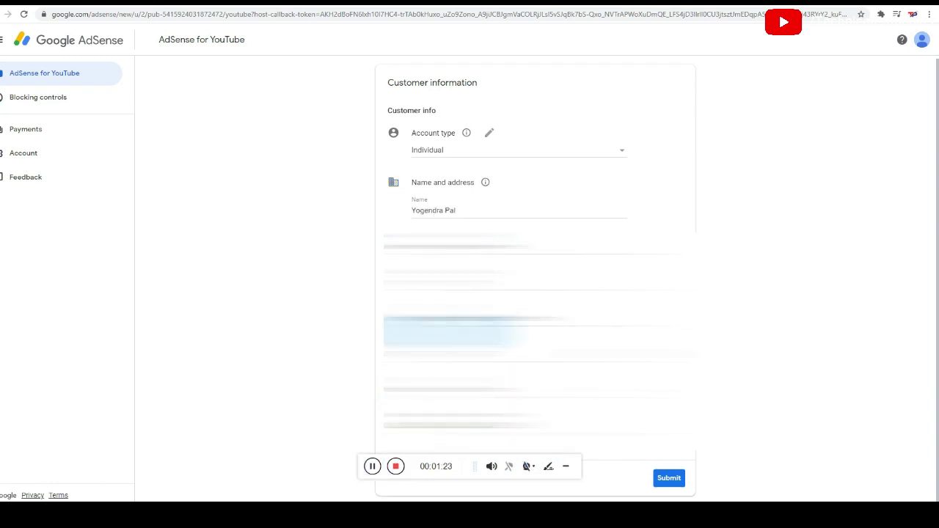
# Submit the customer information with the Individual account type and continue with the redirect to YouTube.
pyautogui.click(670, 478)
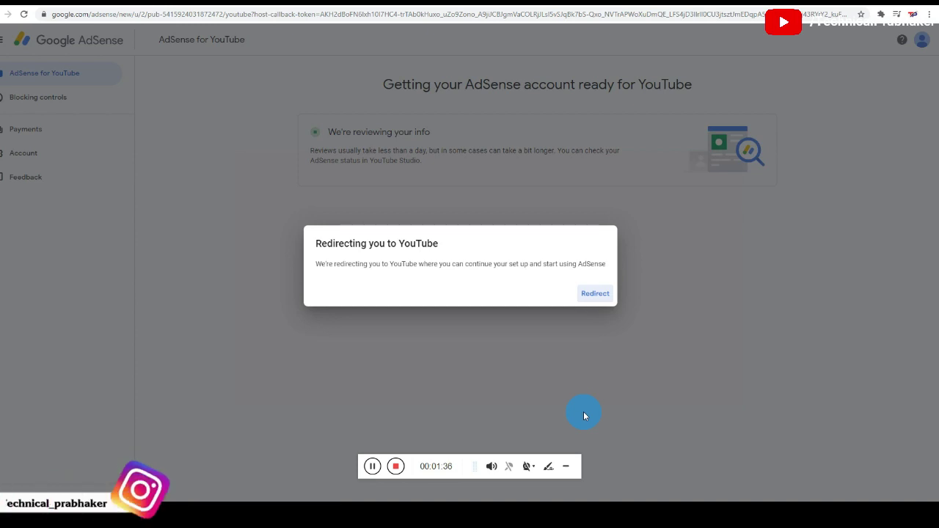
pyautogui.click(604, 294)
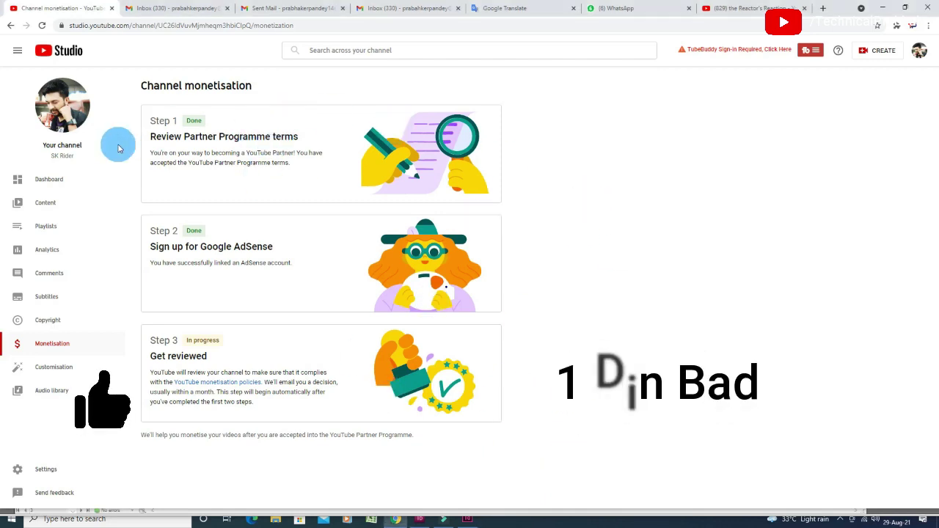
# Check the status of the Partner Programme terms and Google AdSense sign-up steps on the Channel monetisation page.
pyautogui.moveTo(163, 143); pyautogui.dragTo(251, 157)
pyautogui.moveTo(154, 247); pyautogui.dragTo(283, 245)
pyautogui.click(181, 260)
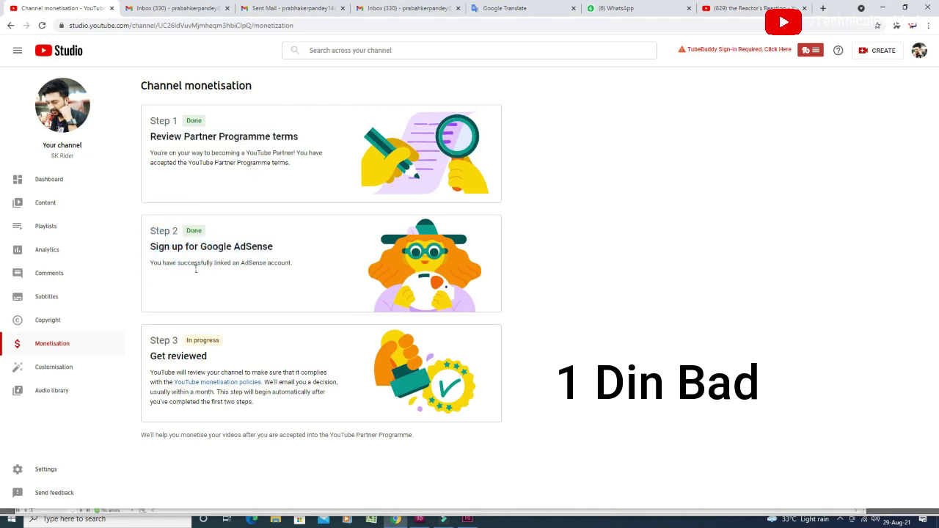
pyautogui.moveTo(157, 263); pyautogui.dragTo(285, 271)
pyautogui.click(744, 276)
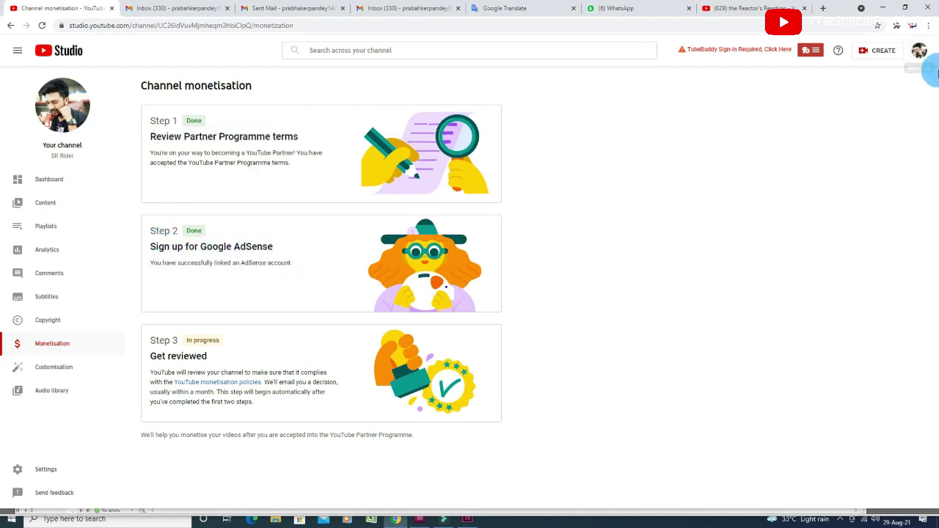